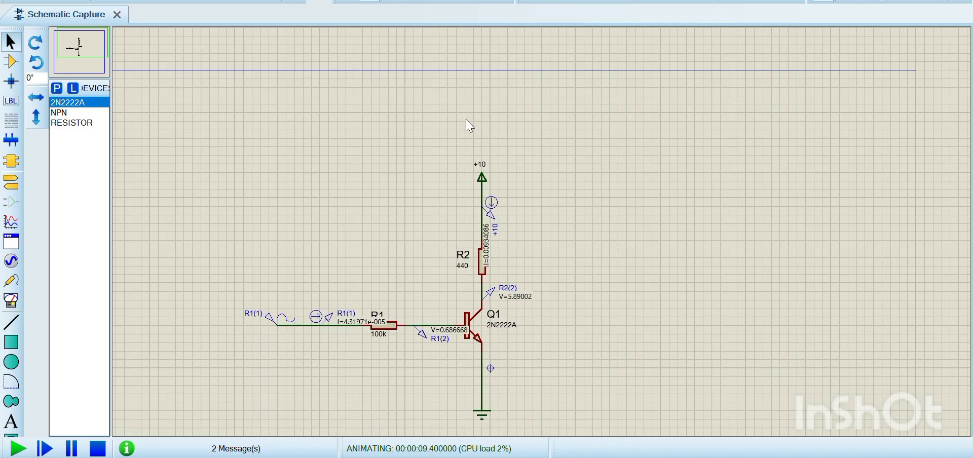
Stop the simulation to check the sine generator's settings at R1's input, and run the simulation again.
{"action": "left_click", "coordinate": [97, 448]}
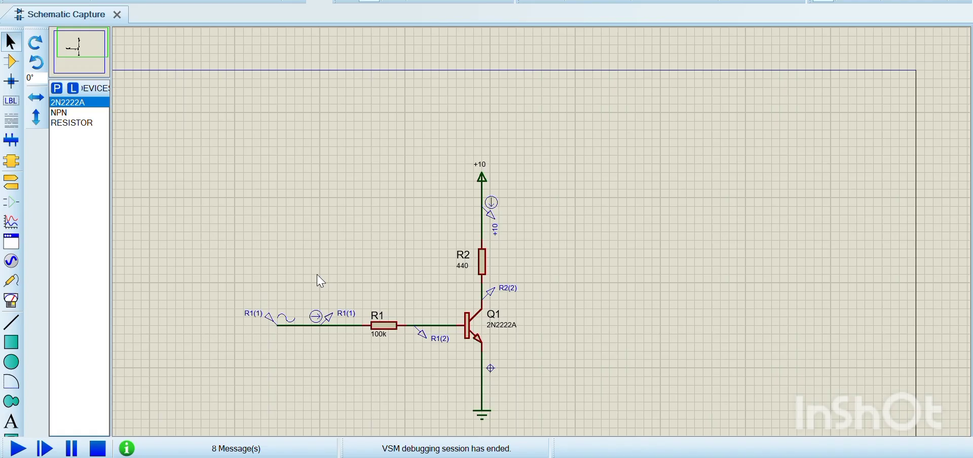
{"action": "left_click", "coordinate": [272, 323]}
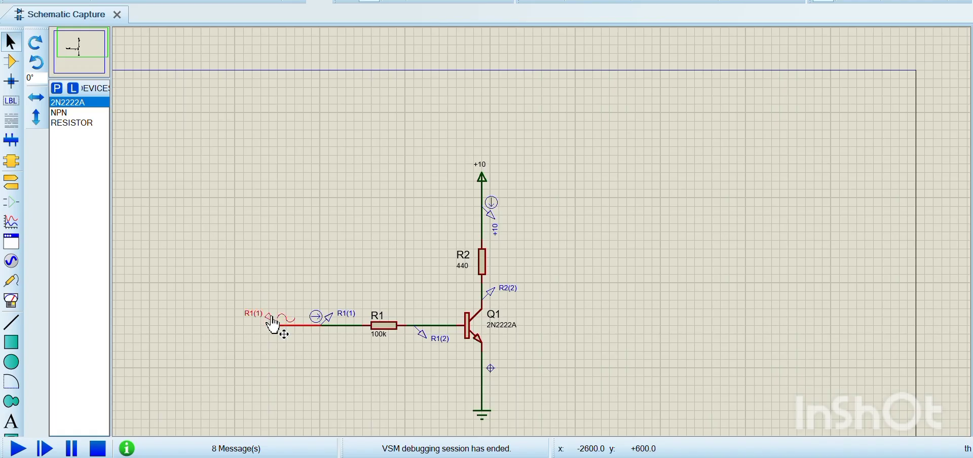
{"action": "left_click", "coordinate": [272, 323]}
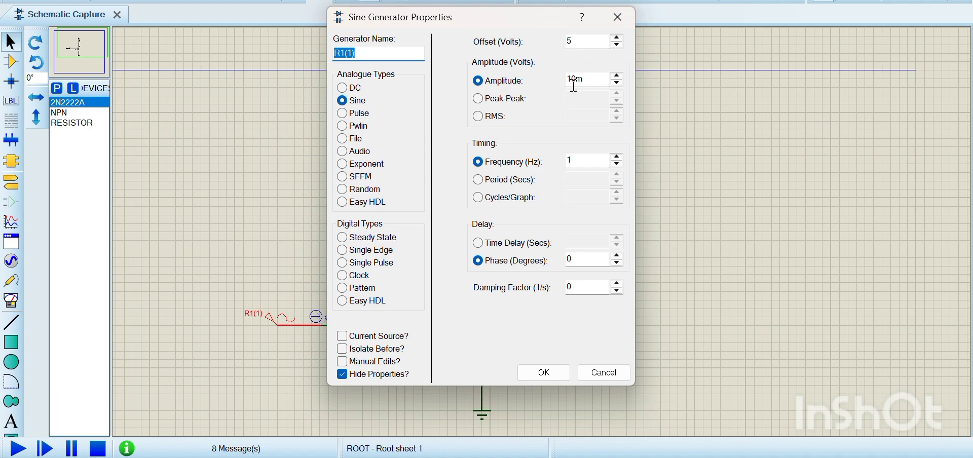
{"action": "left_click", "coordinate": [625, 20]}
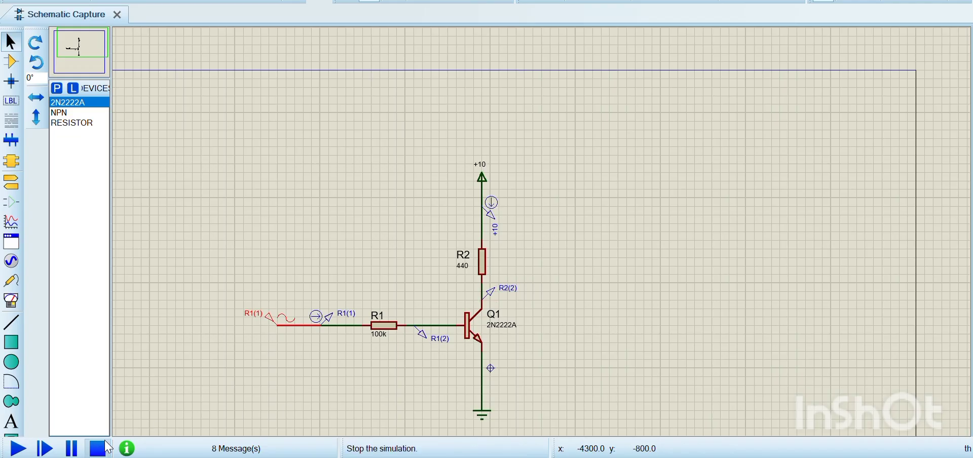
{"action": "left_click", "coordinate": [18, 448]}
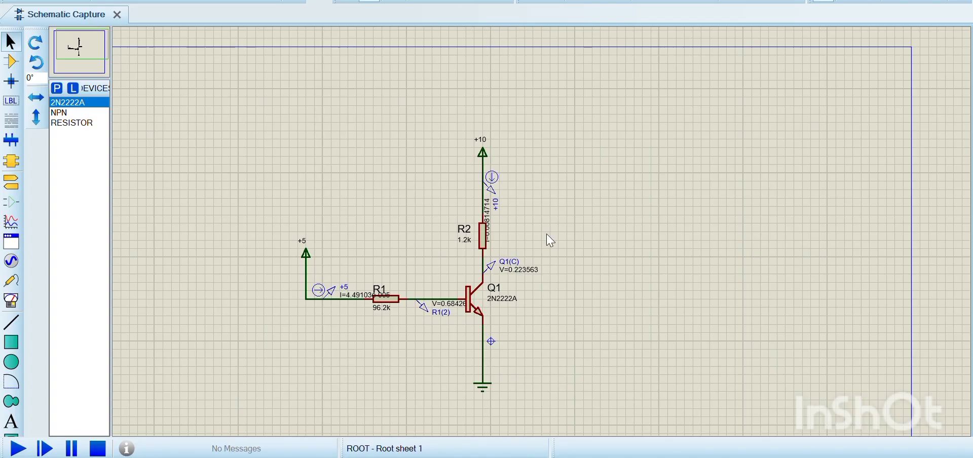
Examine the +5 and +10 supplied transistor circuit, checking R1, R2 and the probe readings around Q1.
{"action": "scroll", "coordinate": [549, 240], "scroll_direction": "up", "scroll_amount": 1}
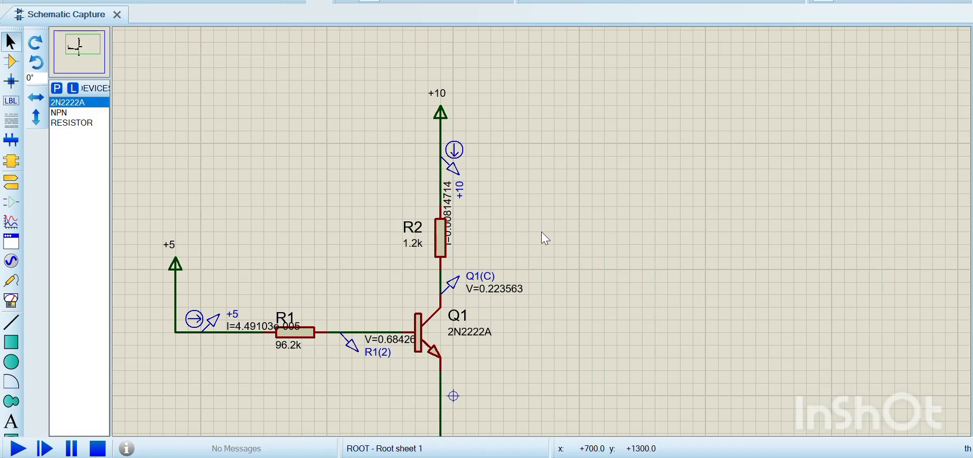
{"action": "scroll", "coordinate": [544, 239], "scroll_direction": "down", "scroll_amount": 1}
{"action": "scroll", "coordinate": [545, 239], "scroll_direction": "up", "scroll_amount": 2}
{"action": "scroll", "coordinate": [545, 238], "scroll_direction": "down", "scroll_amount": 1}
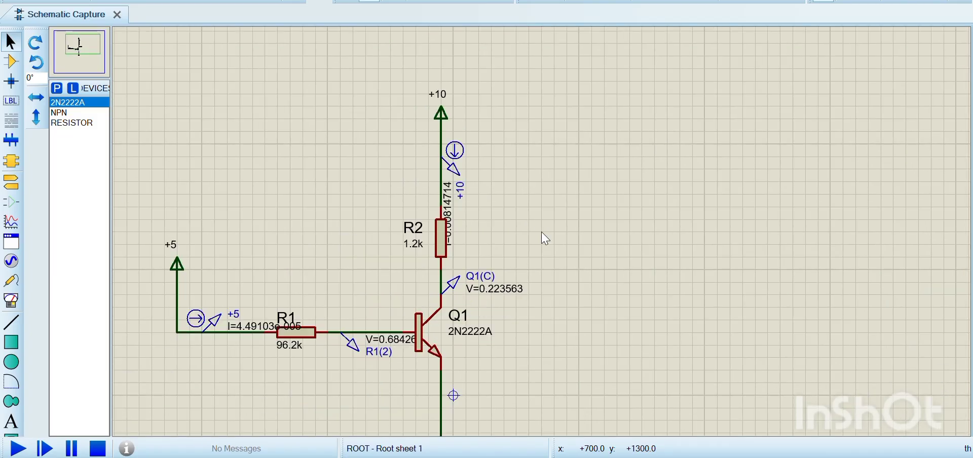
{"action": "scroll", "coordinate": [545, 238], "scroll_direction": "down", "scroll_amount": 1}
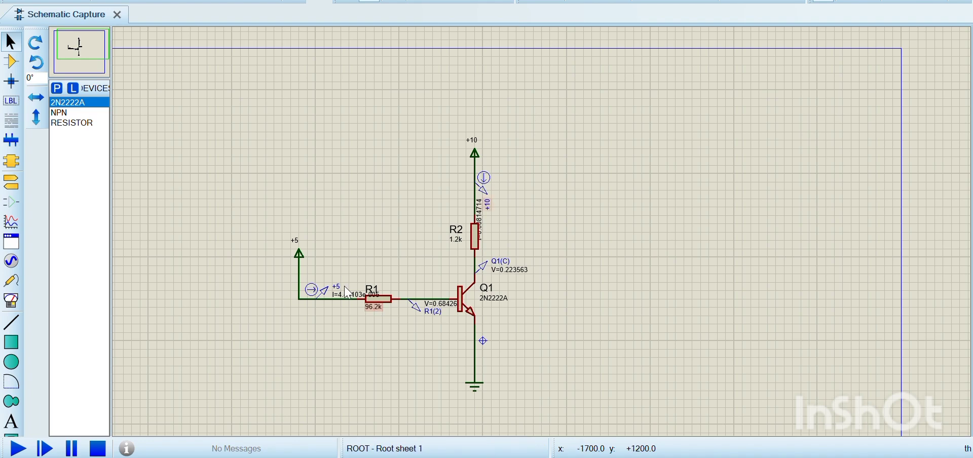
{"action": "left_click", "coordinate": [461, 242]}
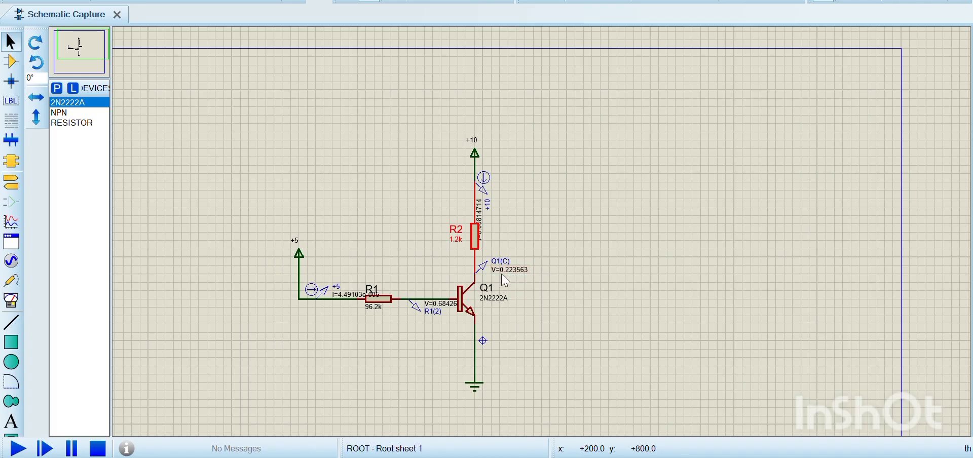
{"action": "left_click", "coordinate": [575, 377]}
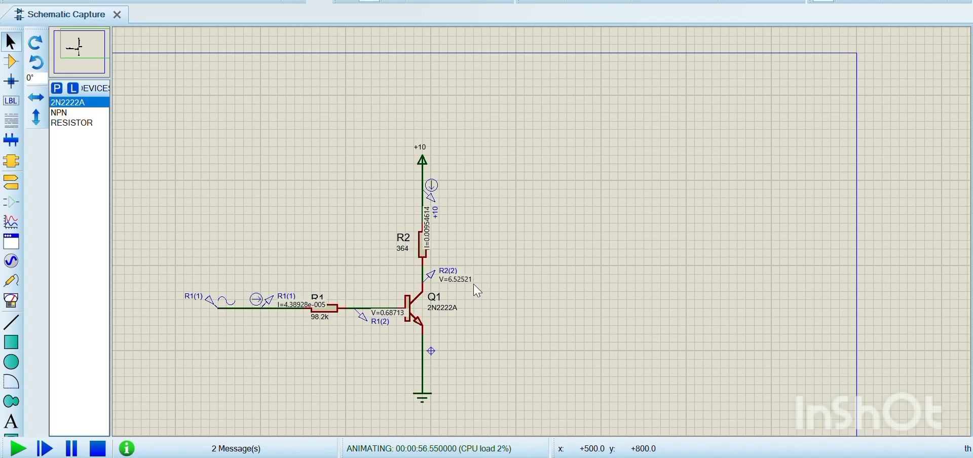
Check the sine generator's offset and amplitude in the circuit with the 364 ohm R2, and rerun its simulation.
{"action": "left_click", "coordinate": [98, 449]}
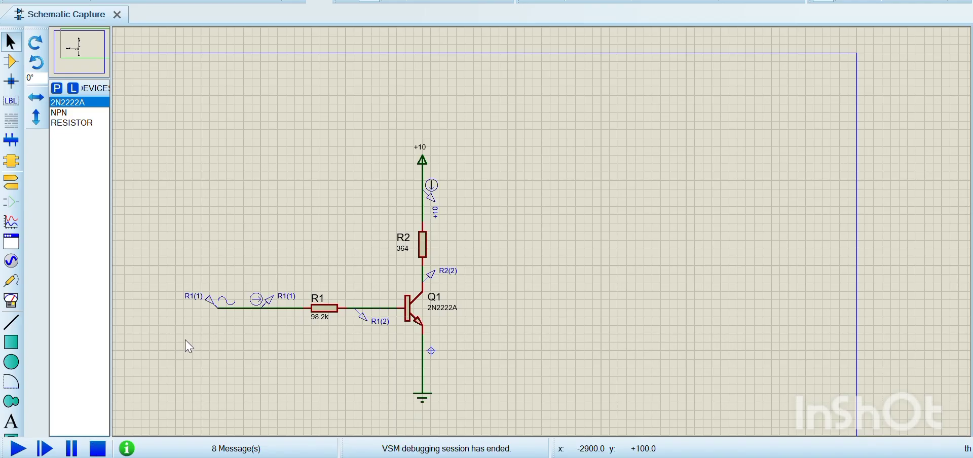
{"action": "double_click", "coordinate": [211, 299]}
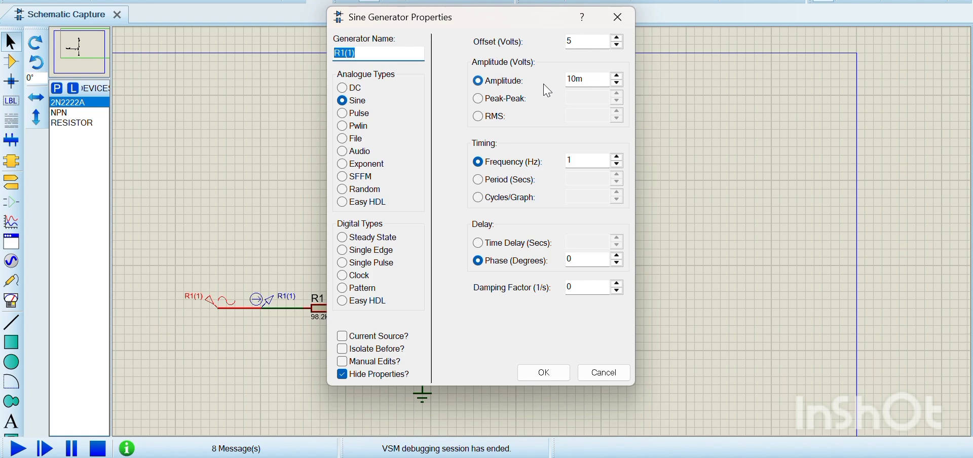
{"action": "left_click", "coordinate": [618, 17]}
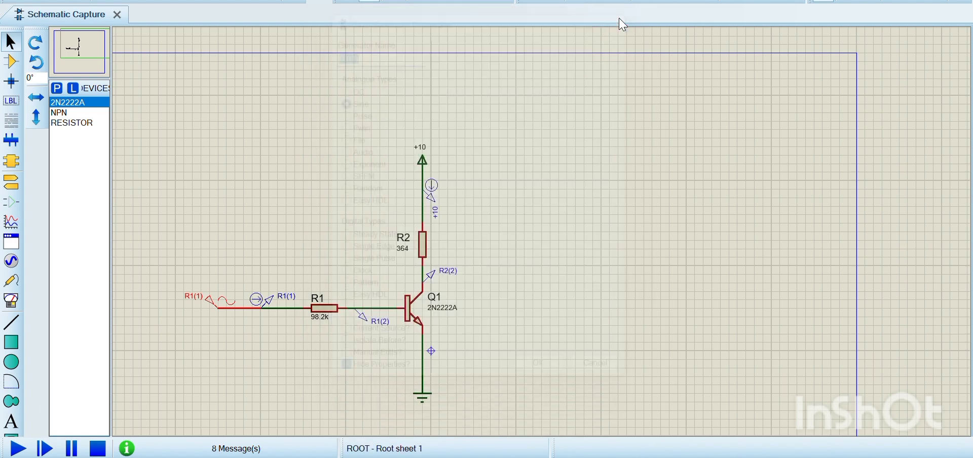
{"action": "left_click", "coordinate": [18, 448]}
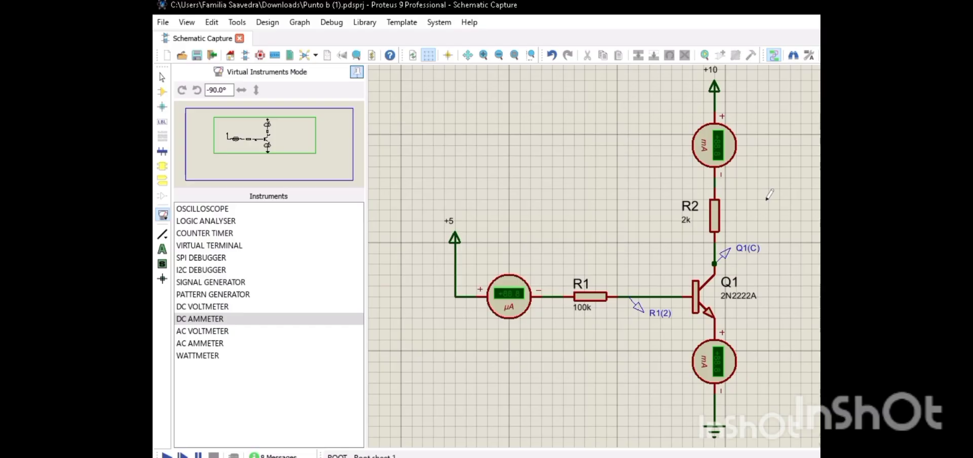
Run the simulation of the 2N2222A circuit with the 100k R1, the 2k R2 and DC ammeters.
{"action": "left_click", "coordinate": [166, 454]}
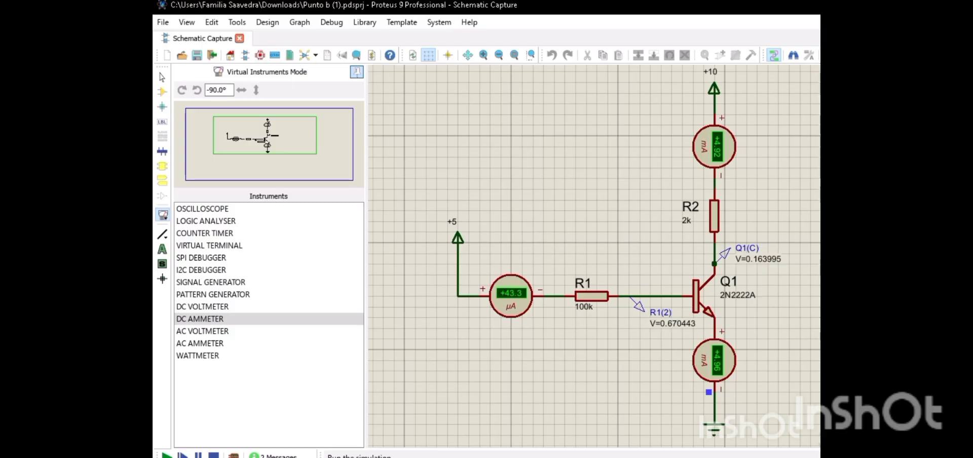
{"action": "mouse_move", "coordinate": [603, 1]}
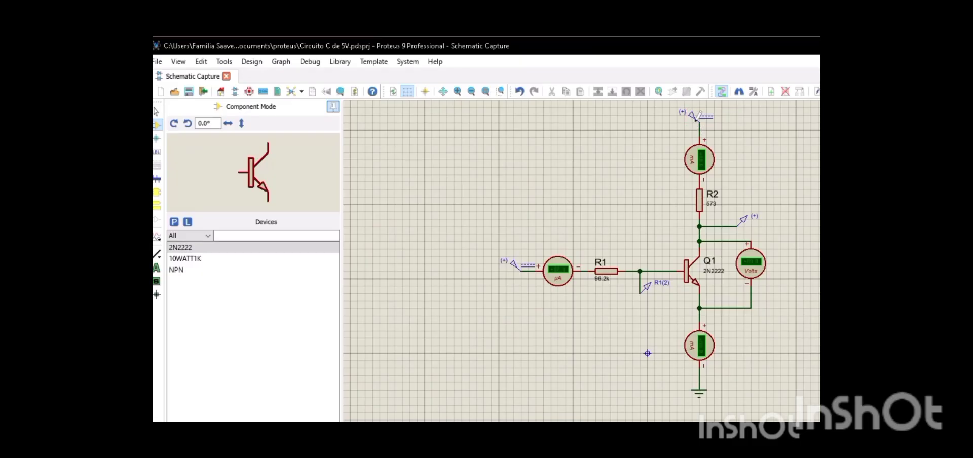
Check the voltages of the collector and base DC generators in Circuito C de 5V, and run its simulation.
{"action": "double_click", "coordinate": [692, 120]}
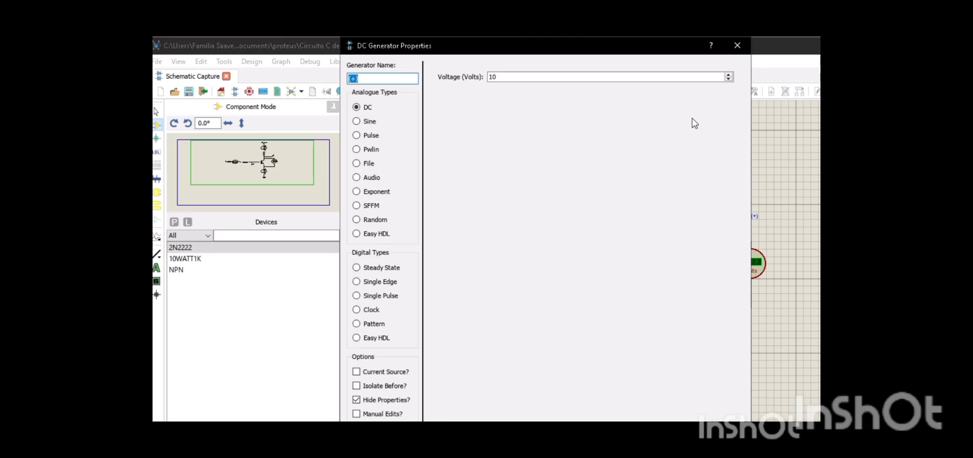
{"action": "key", "text": "Escape"}
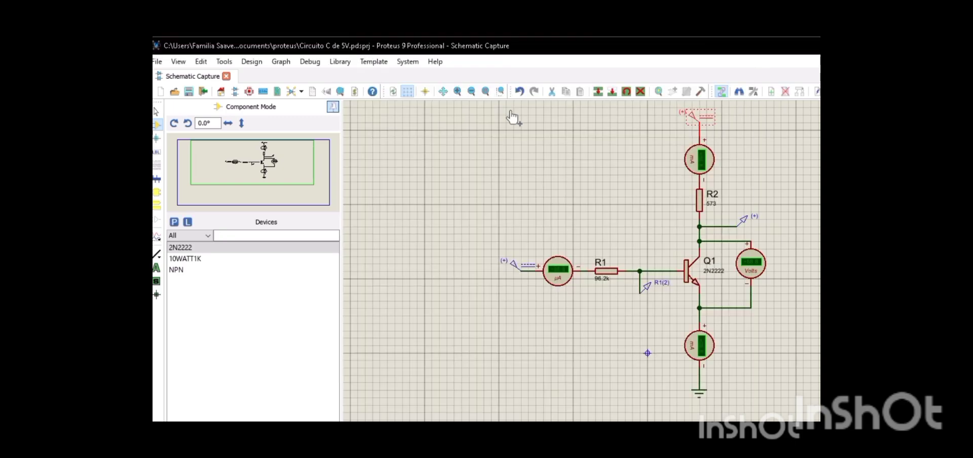
{"action": "double_click", "coordinate": [517, 273]}
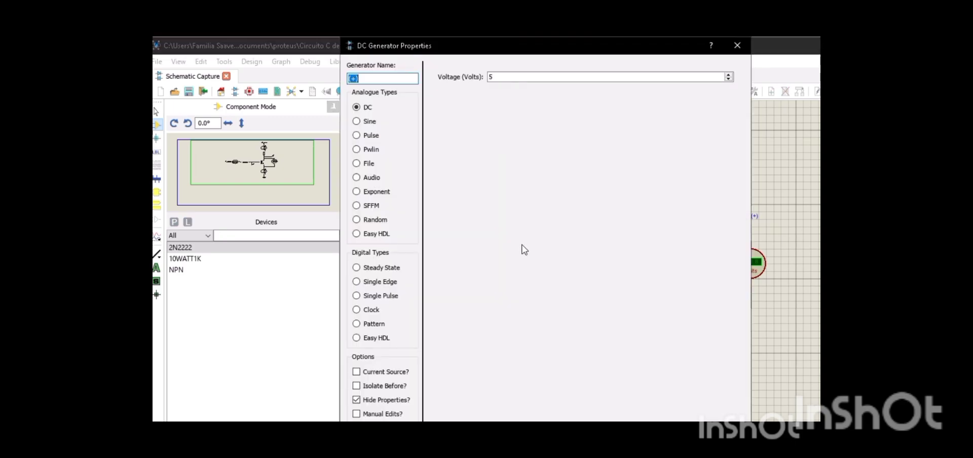
{"action": "key", "text": "Escape"}
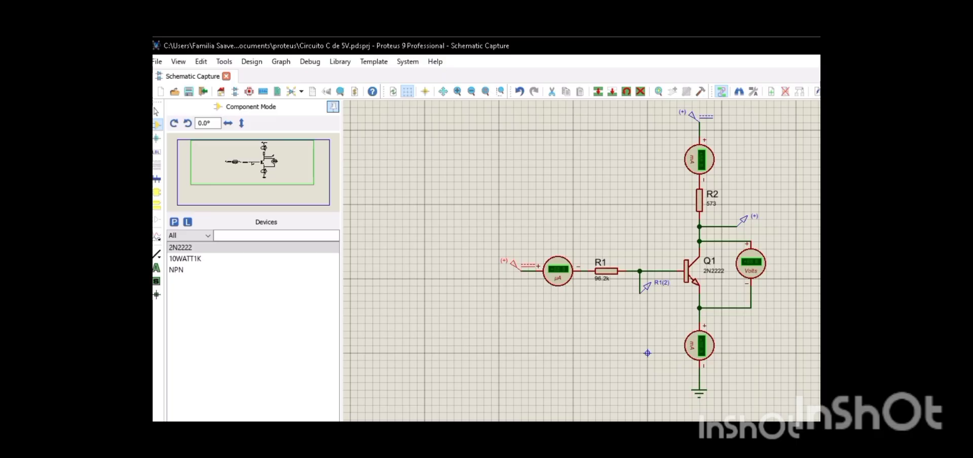
{"action": "key", "text": "F12"}
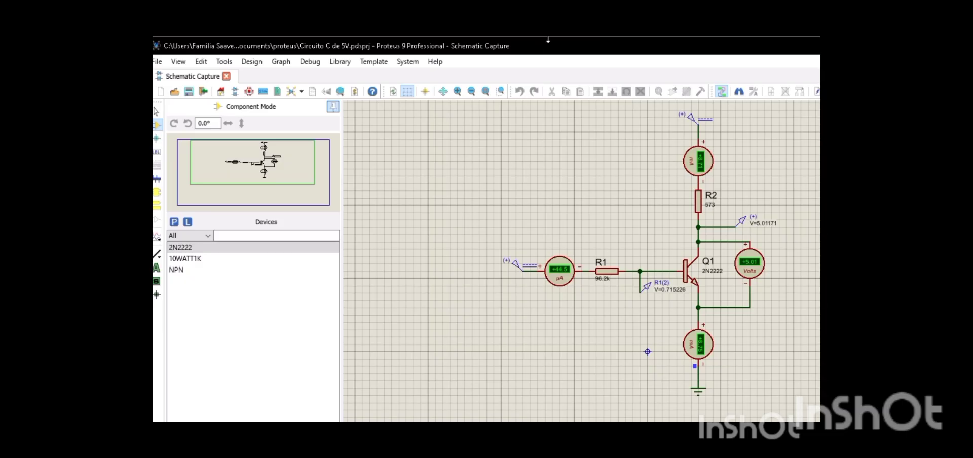
{"action": "mouse_move", "coordinate": [532, 42]}
{"action": "left_click", "coordinate": [495, 62]}
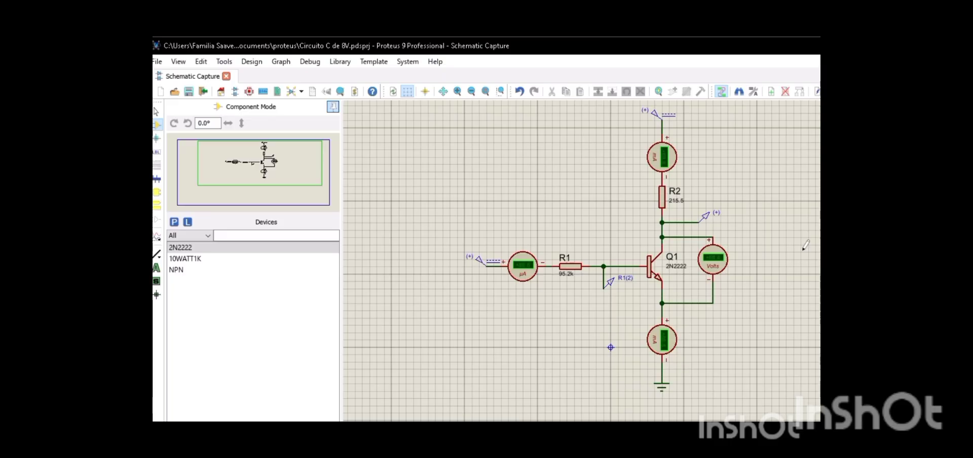
Check the voltages of the collector and base DC generators in Circuito C de 8V.
{"action": "double_click", "coordinate": [657, 117]}
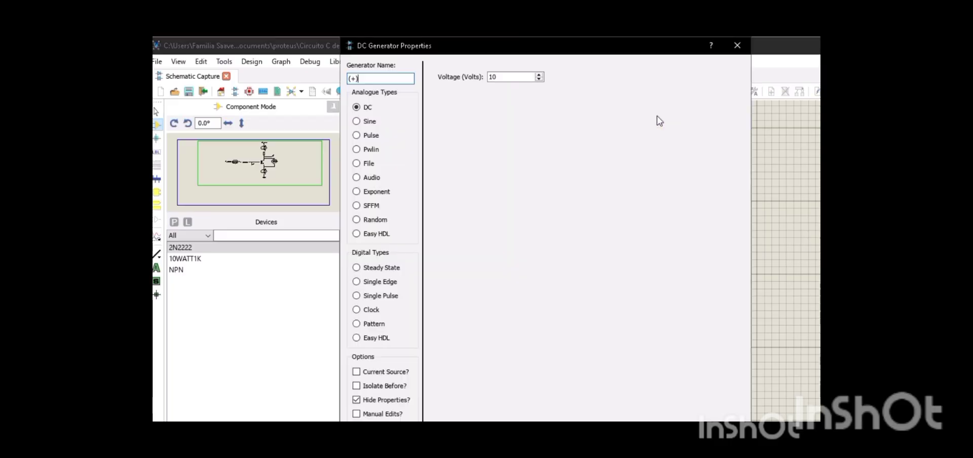
{"action": "key", "text": "Escape"}
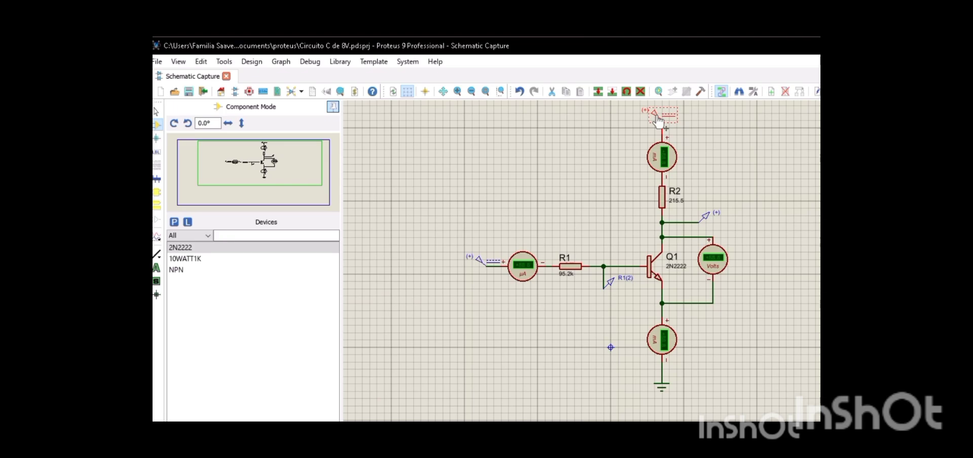
{"action": "double_click", "coordinate": [478, 260]}
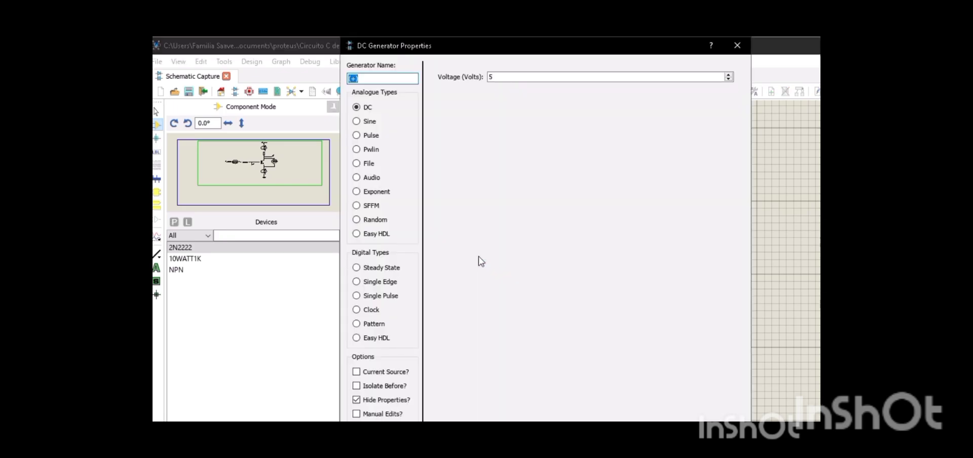
{"action": "key", "text": "Escape"}
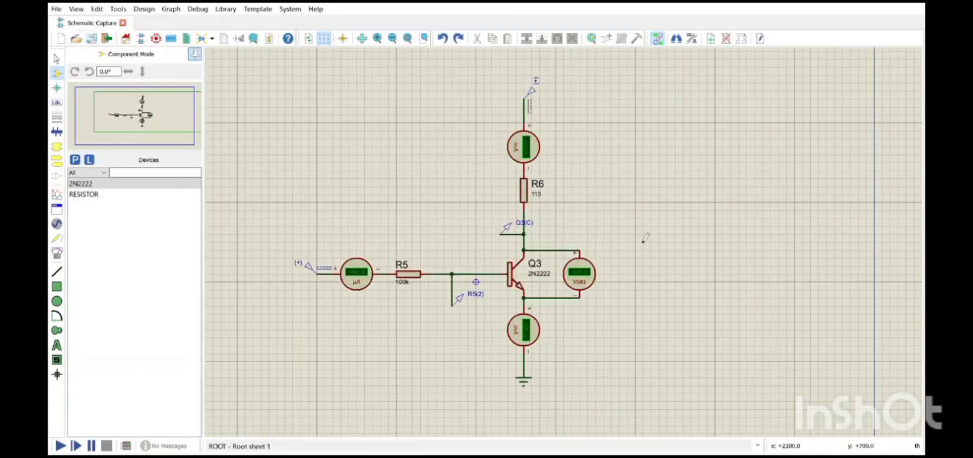
Run the simulation of the Q3 circuit with the 100k R5 and the 113 ohm R6.
{"action": "left_click", "coordinate": [60, 446]}
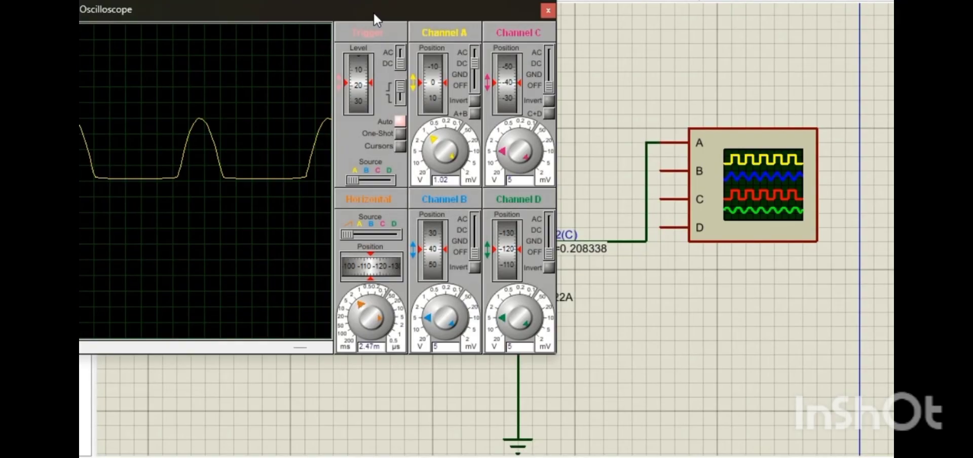
Move the Legacy Digital Oscilloscope window over the schematic so its whole display and controls can be seen.
{"action": "left_click_drag", "start_coordinate": [374, 20], "coordinate": [546, 54]}
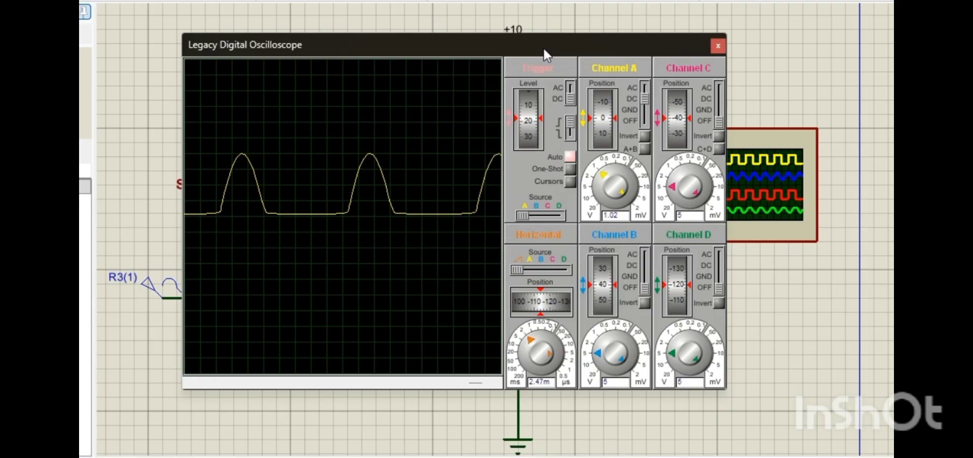
{"action": "left_click_drag", "start_coordinate": [544, 53], "coordinate": [575, 56]}
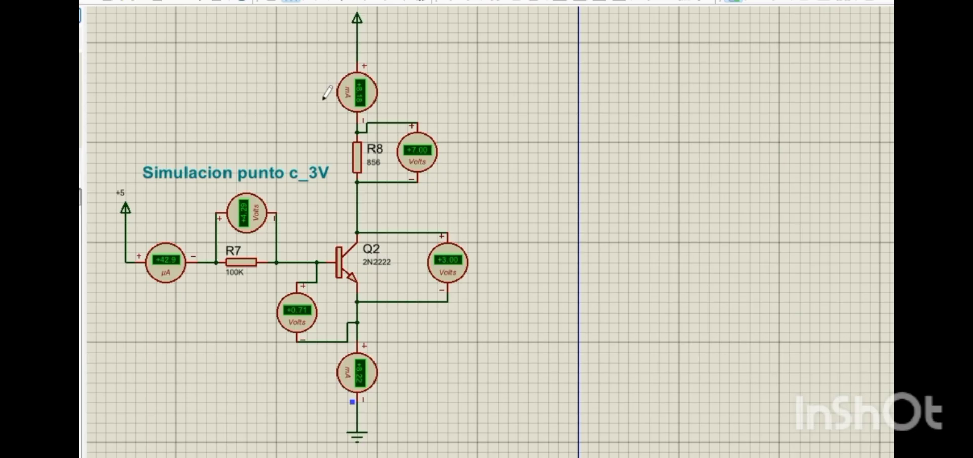
Examine the ammeter and voltmeter readings of the Simulacion punto c_3V and Simulacion punto c_6V circuits.
{"action": "scroll", "coordinate": [412, 65], "scroll_direction": "up", "scroll_amount": 1}
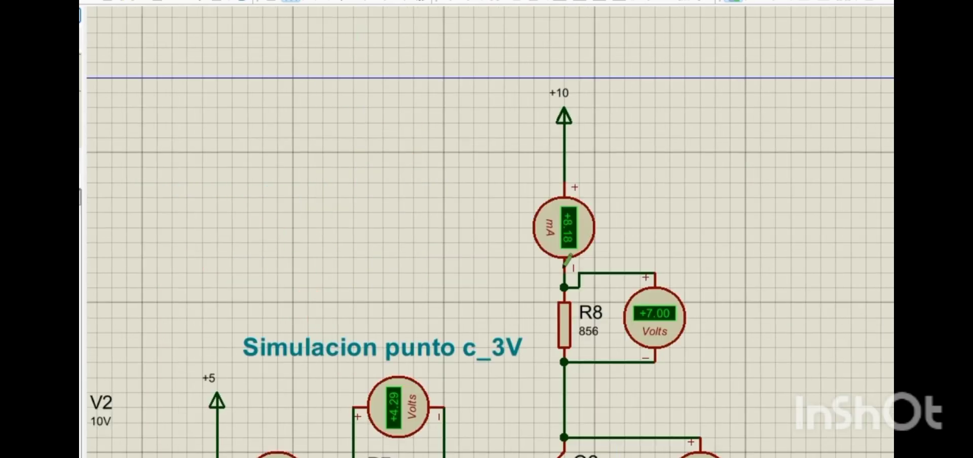
{"action": "scroll", "coordinate": [567, 261], "scroll_direction": "down", "scroll_amount": 2}
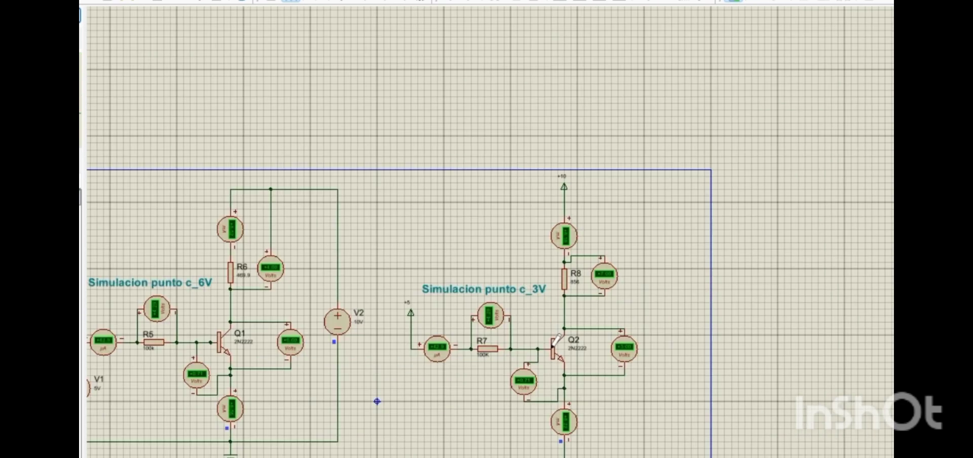
{"action": "scroll", "coordinate": [558, 338], "scroll_direction": "up", "scroll_amount": 1}
{"action": "scroll", "coordinate": [565, 237], "scroll_direction": "up", "scroll_amount": 1}
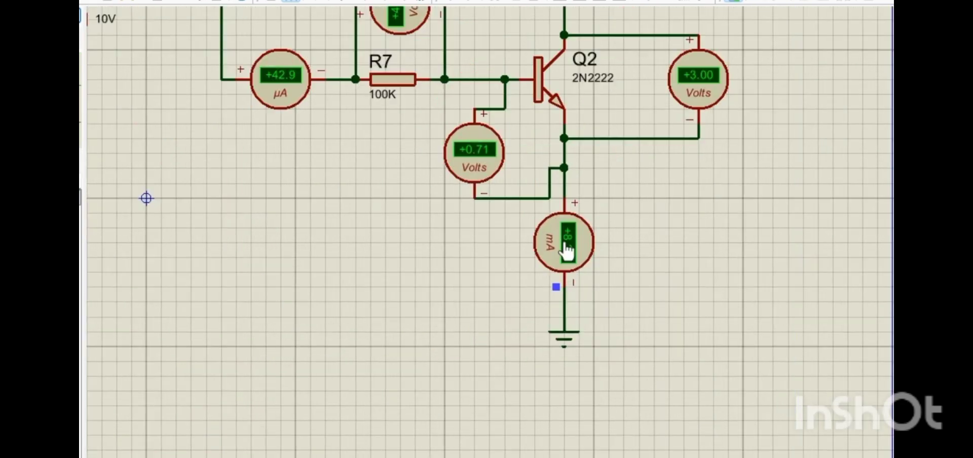
{"action": "left_click", "coordinate": [556, 286]}
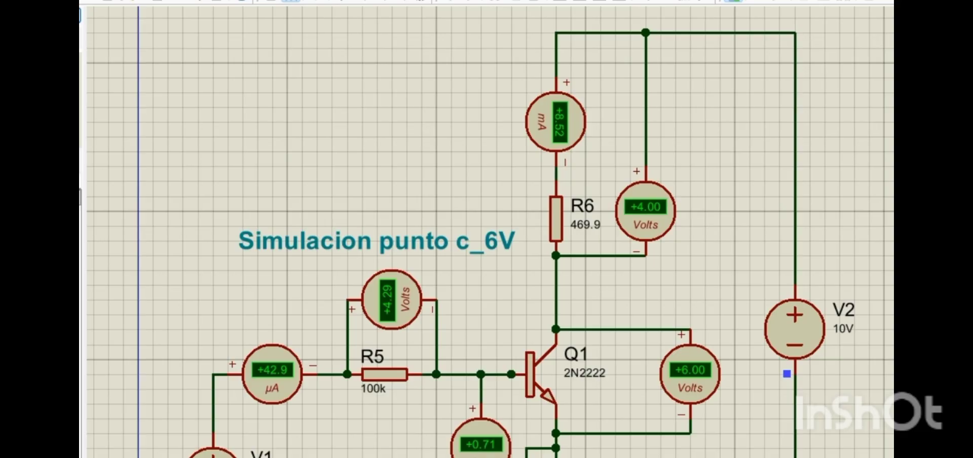
{"action": "left_click_drag", "start_coordinate": [506, 304], "coordinate": [709, 198]}
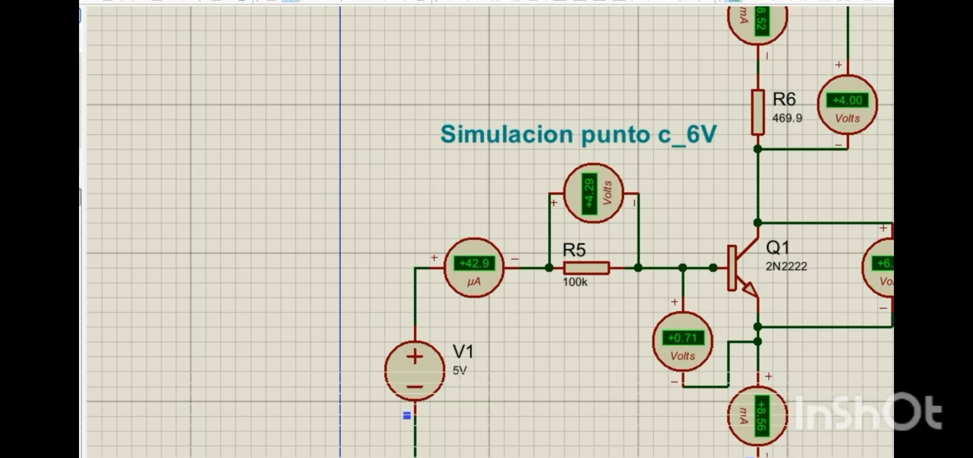
{"action": "scroll", "coordinate": [490, 232], "scroll_direction": "right", "scroll_amount": 3}
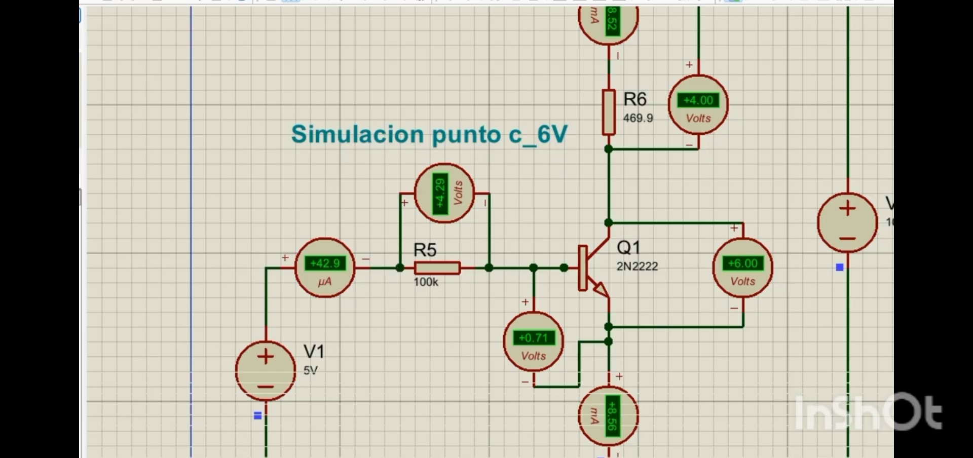
Inspect the base, collector and emitter meters around Q1 and the 469.9 ohm R6 in the Simulacion punto c_6V circuit.
{"action": "left_click", "coordinate": [80, 30]}
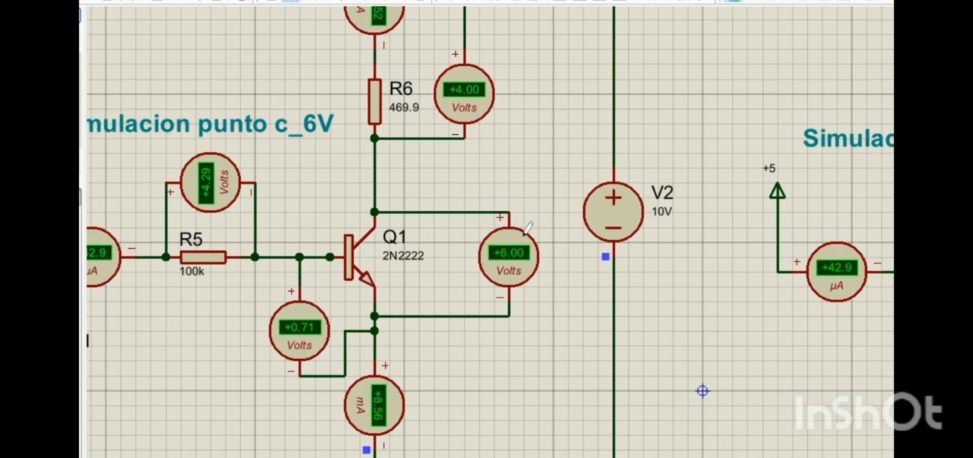
{"action": "middle_click", "coordinate": [530, 257]}
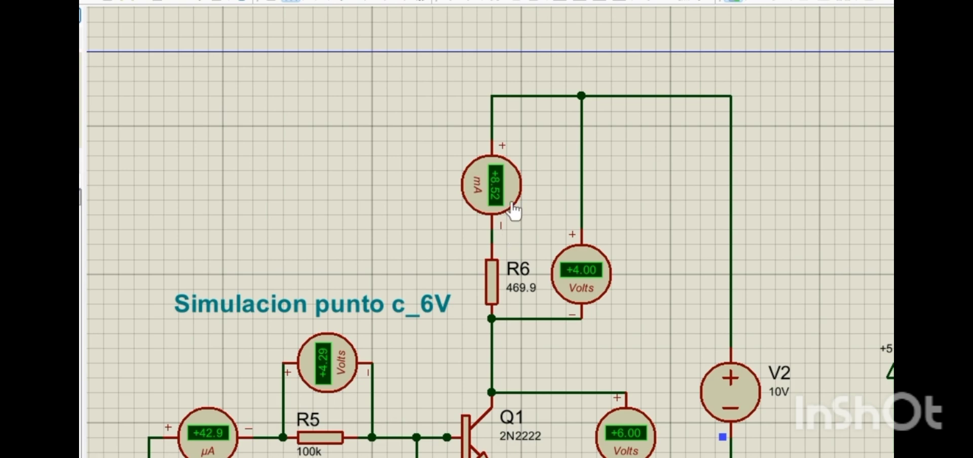
{"action": "middle_click", "coordinate": [269, 188]}
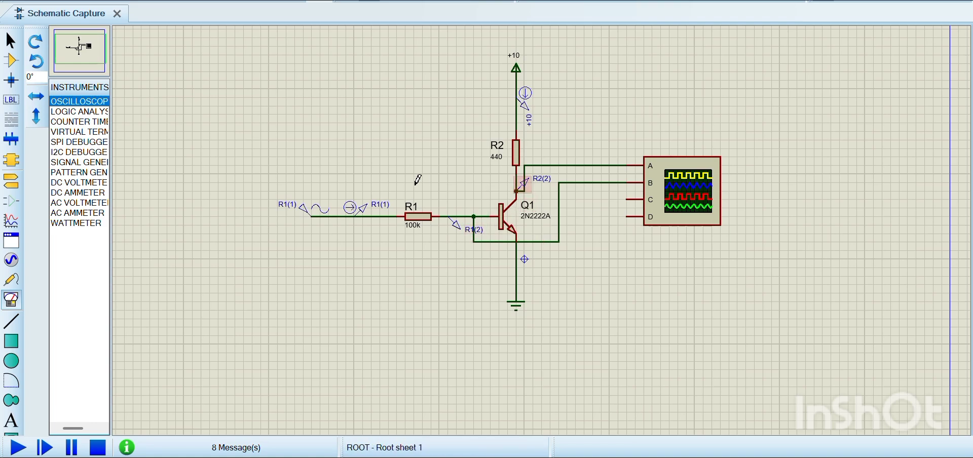
Check the offset, amplitude and frequency settings of the sine generator feeding R1.
{"action": "left_click", "coordinate": [313, 211]}
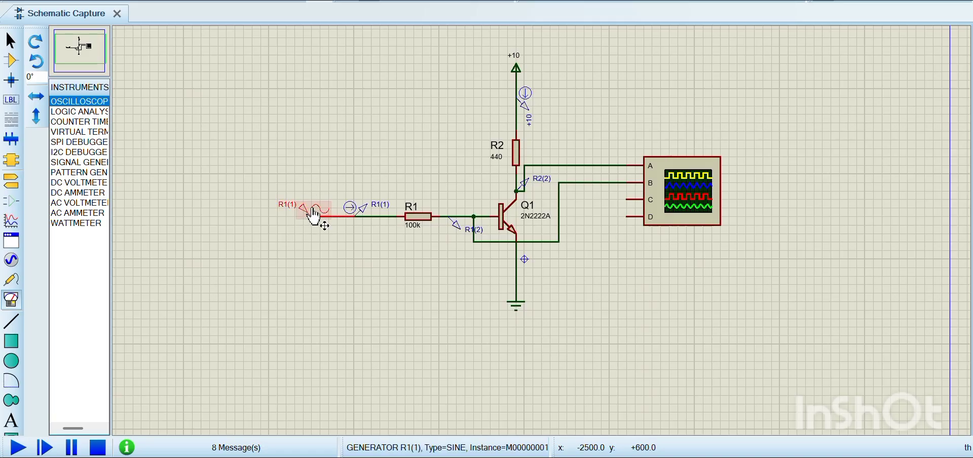
{"action": "double_click", "coordinate": [316, 215]}
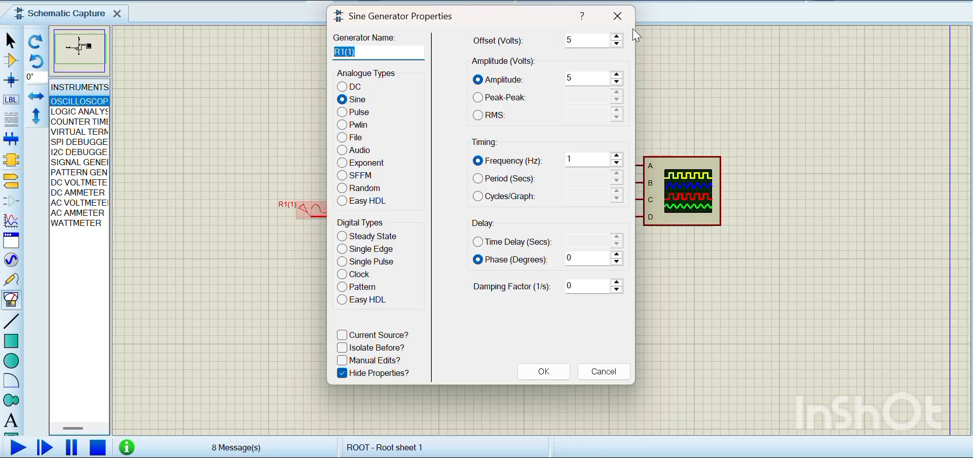
{"action": "key", "text": "Return"}
Run the sine-input simulation and display its waveforms on the Digital Oscilloscope with Auto triggering turned off.
{"action": "left_click", "coordinate": [16, 447]}
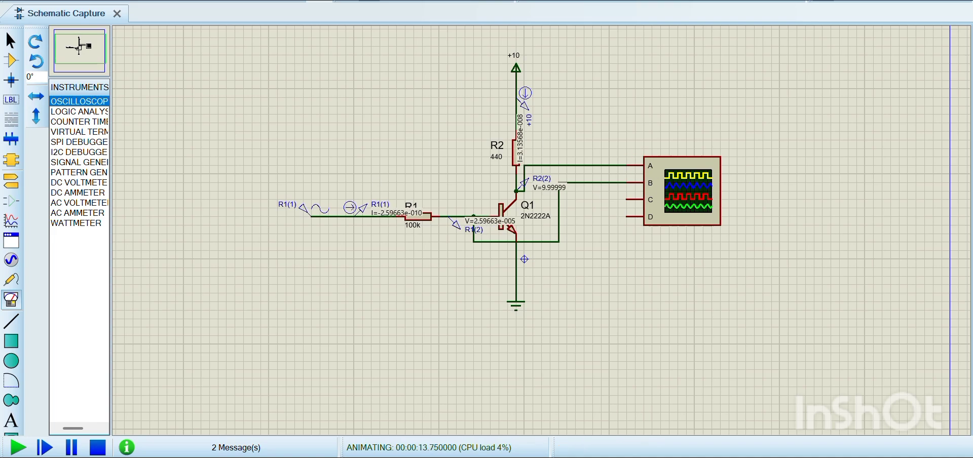
{"action": "left_click", "coordinate": [198, 0]}
{"action": "left_click", "coordinate": [249, 315]}
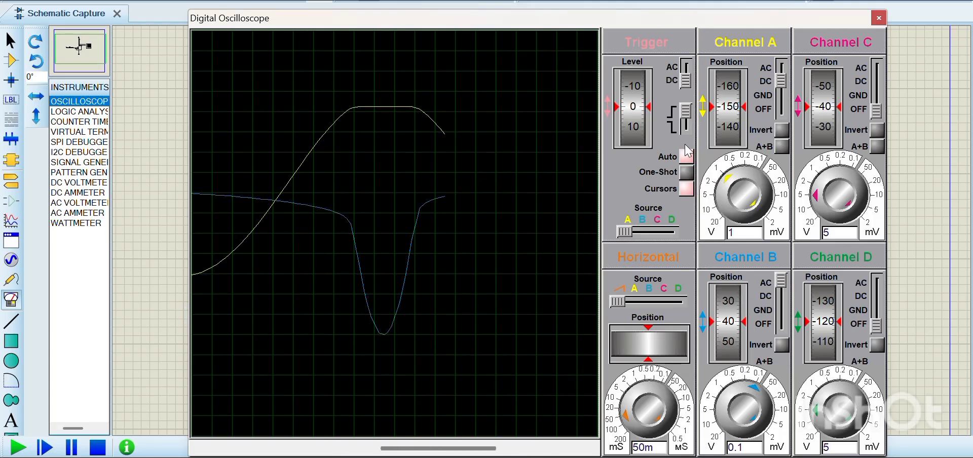
{"action": "left_click", "coordinate": [690, 158]}
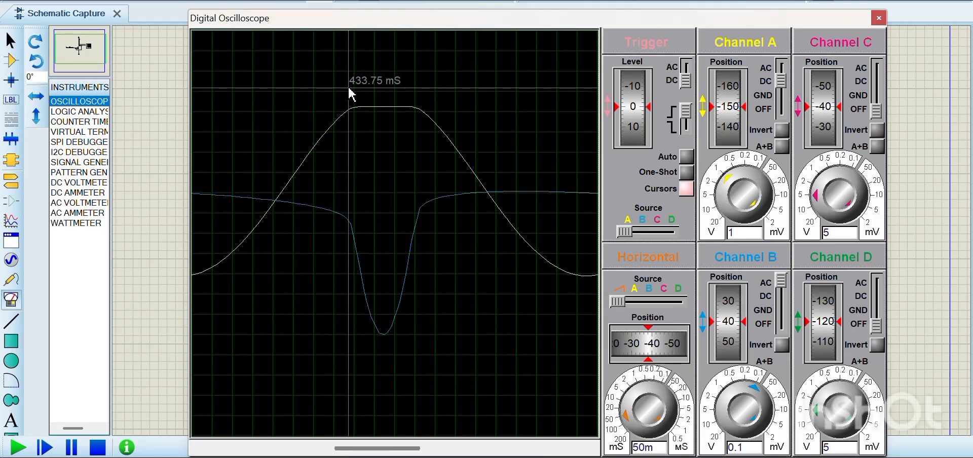